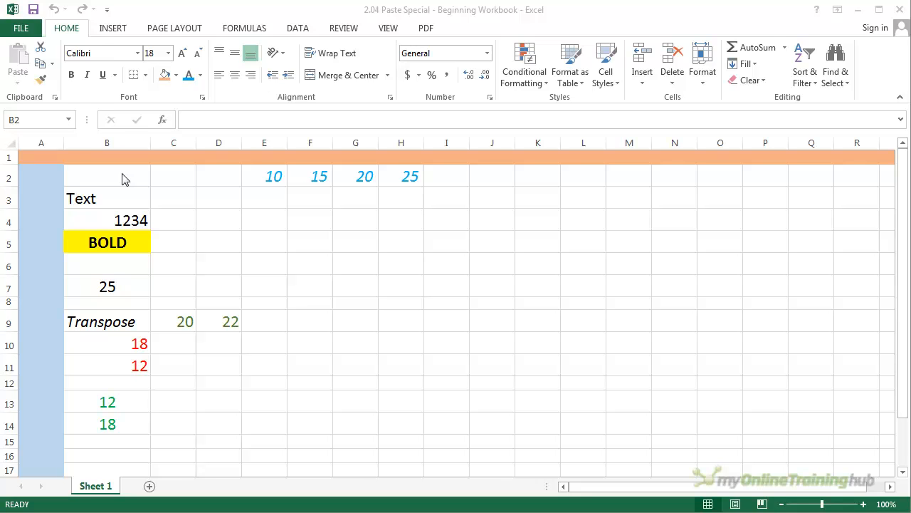
# Copy the Text cell B3 and select cell D3 as the paste destination.
pyautogui.click(122, 179)
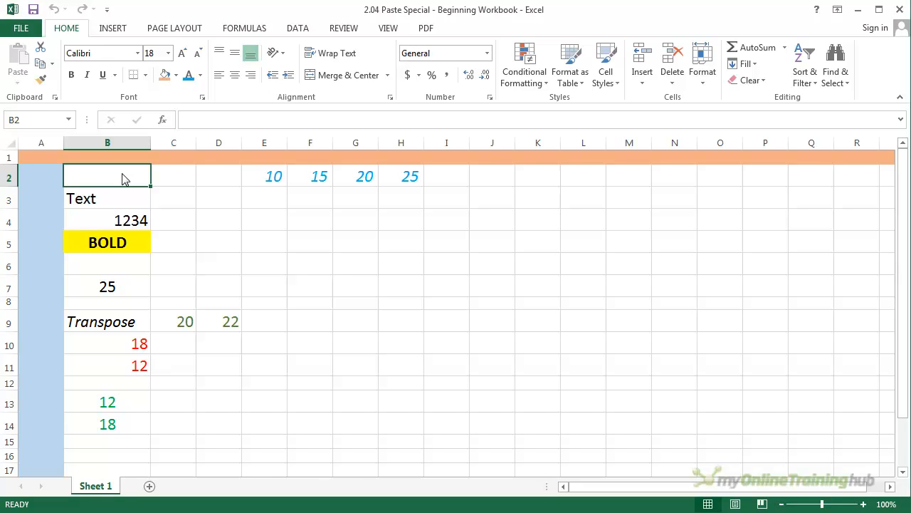
pyautogui.click(126, 198)
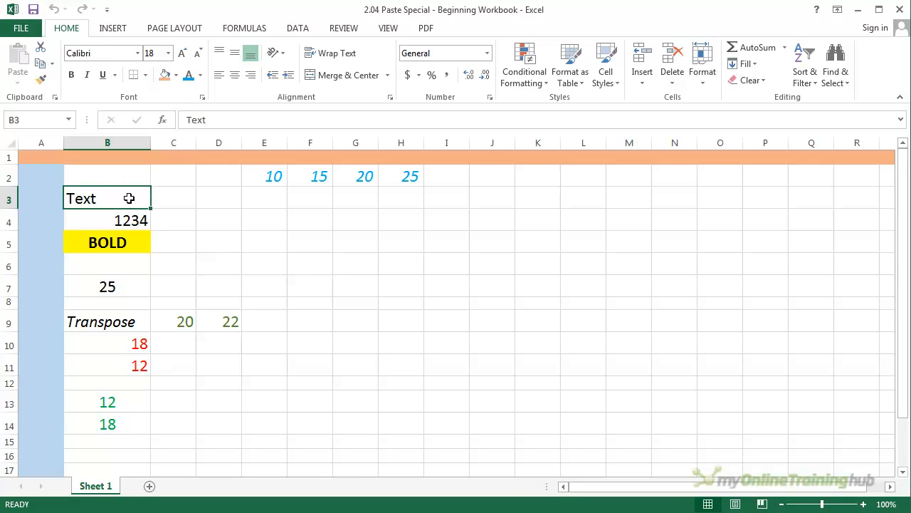
pyautogui.click(40, 64)
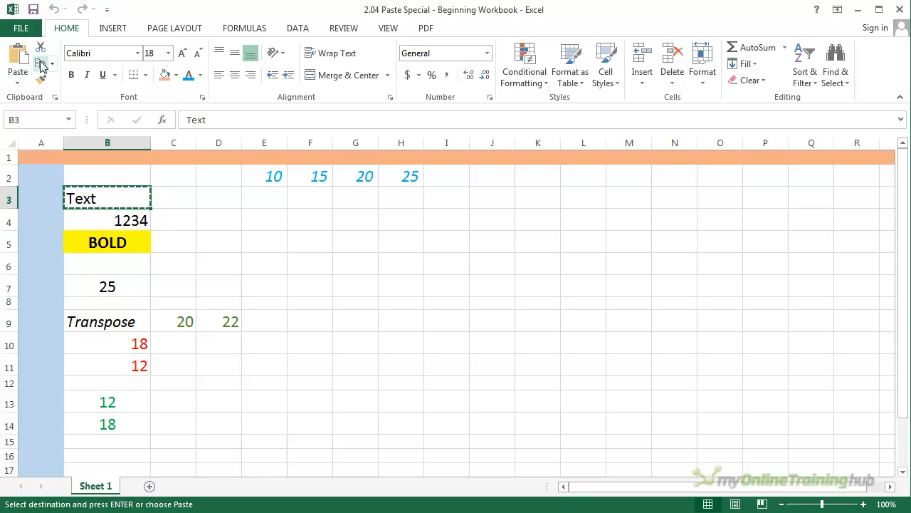
pyautogui.click(218, 201)
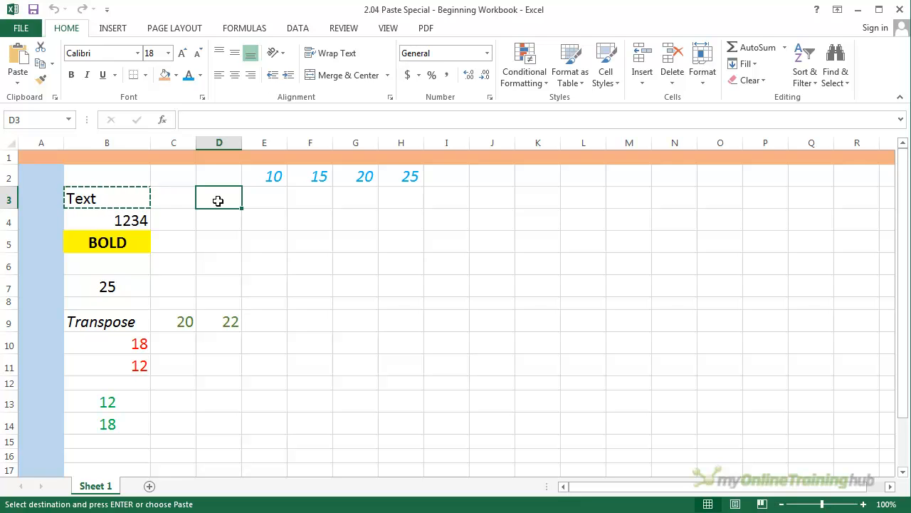
pyautogui.click(19, 87)
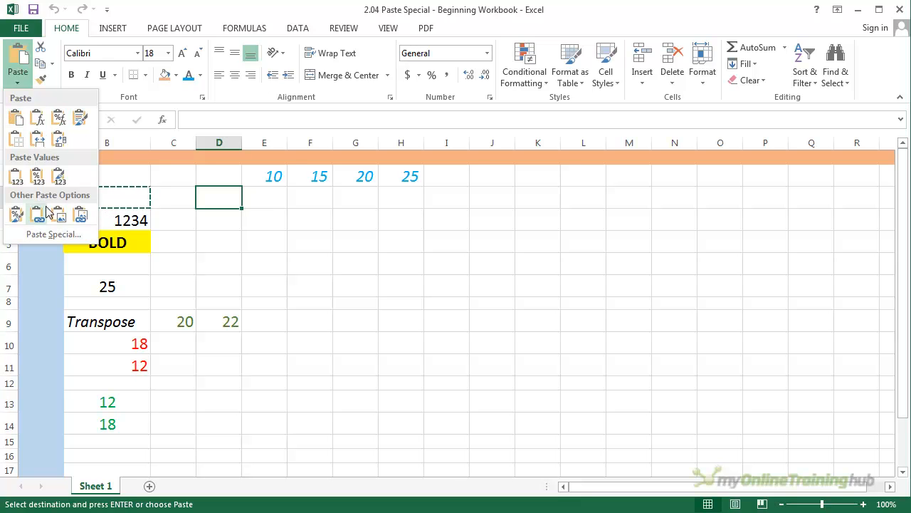
pyautogui.click(54, 234)
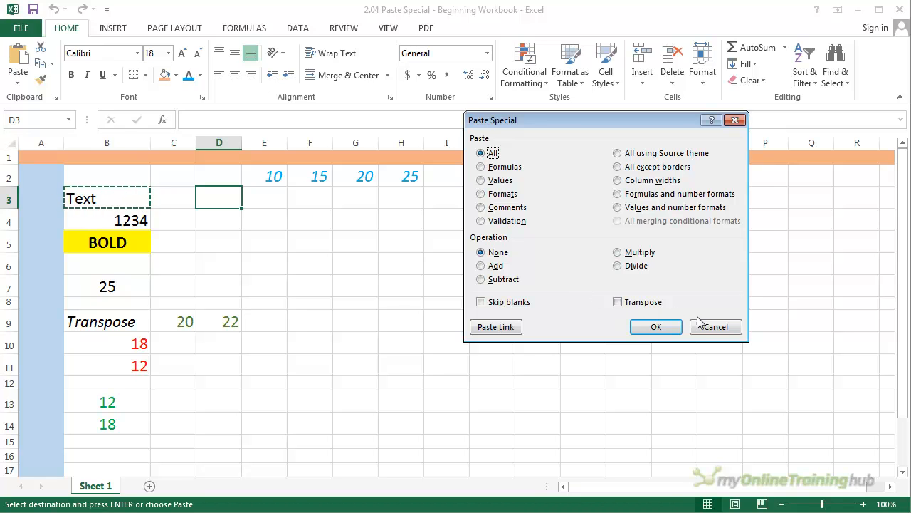
pyautogui.click(714, 327)
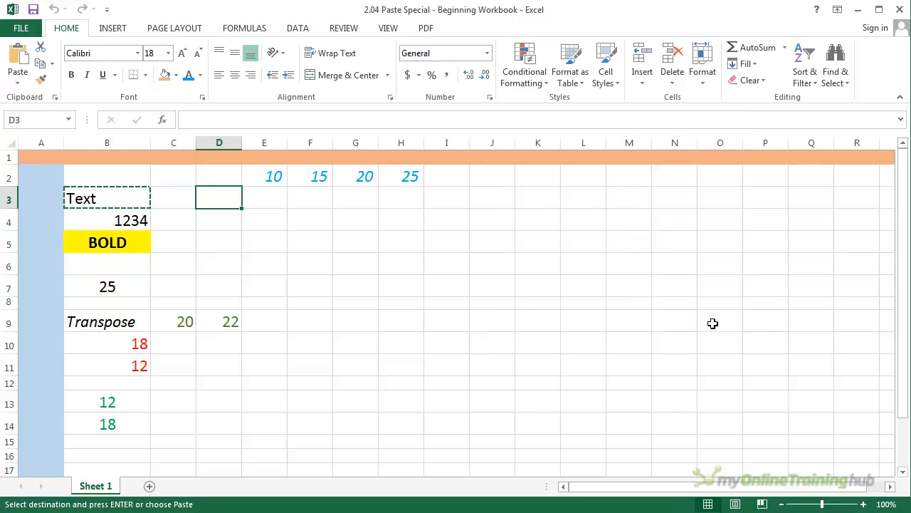
# Paste the copied cell into D3 with its source column width kept, and end copy mode.
pyautogui.click(19, 84)
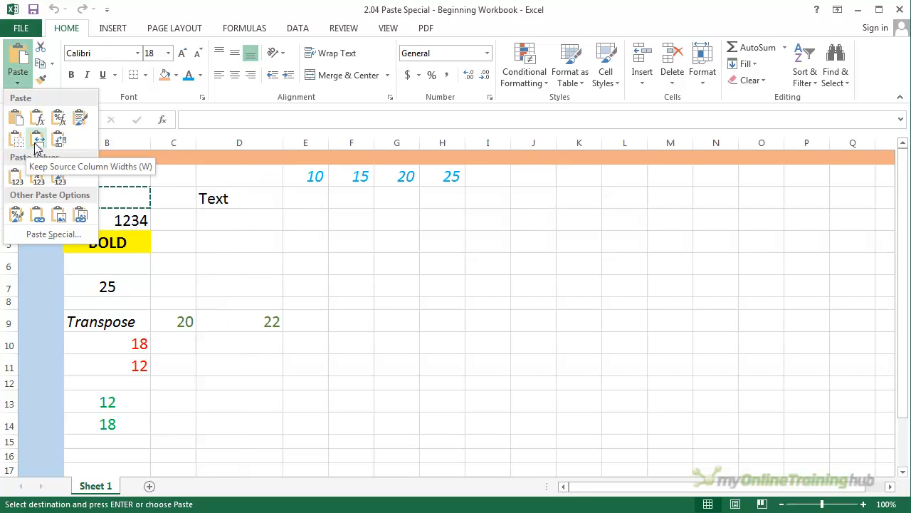
pyautogui.click(39, 142)
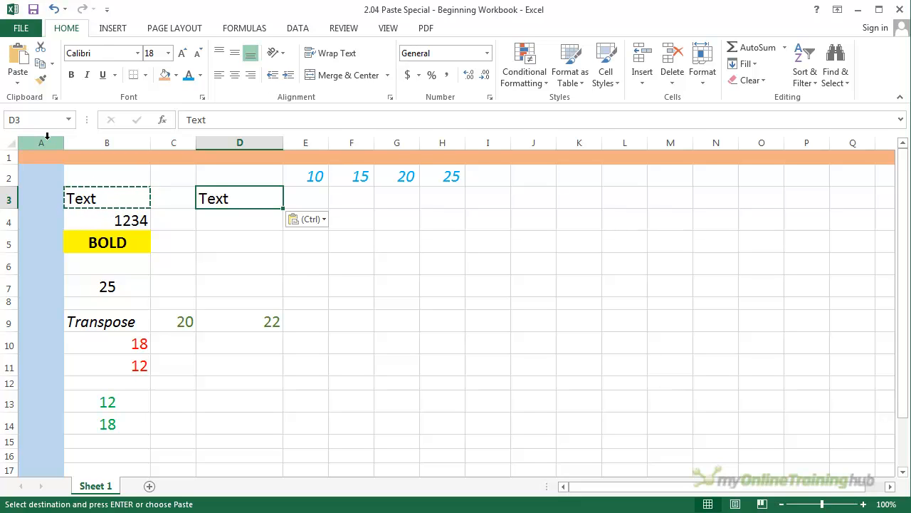
pyautogui.press('Escape')
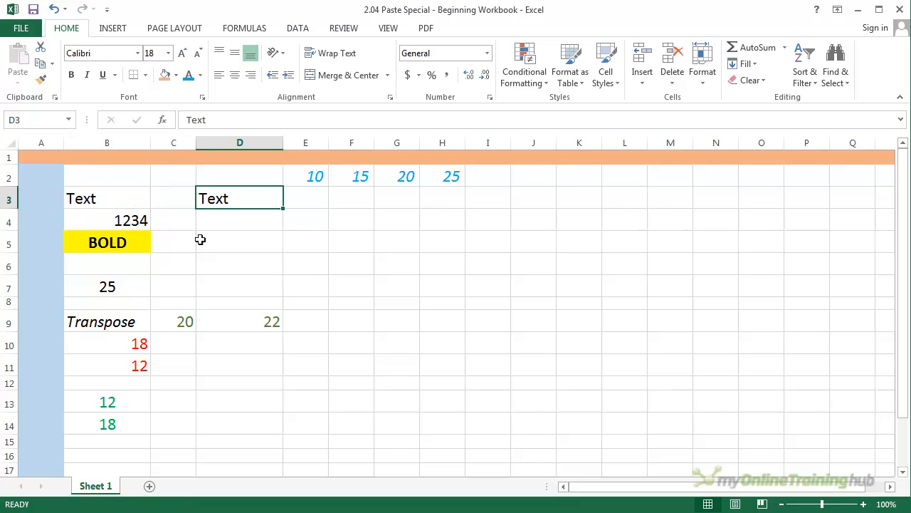
# Copy the number in B4 into D4 with a regular paste and end copy mode.
pyautogui.click(122, 220)
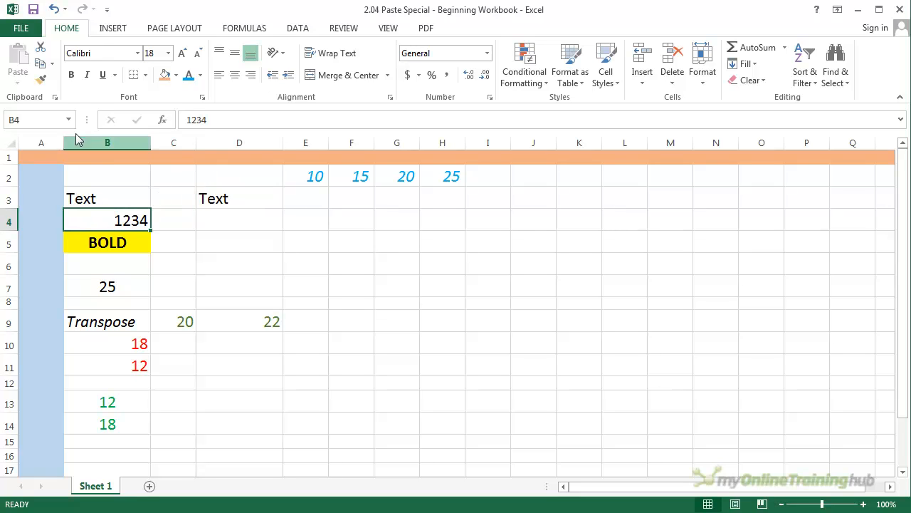
pyautogui.click(45, 72)
pyautogui.click(232, 221)
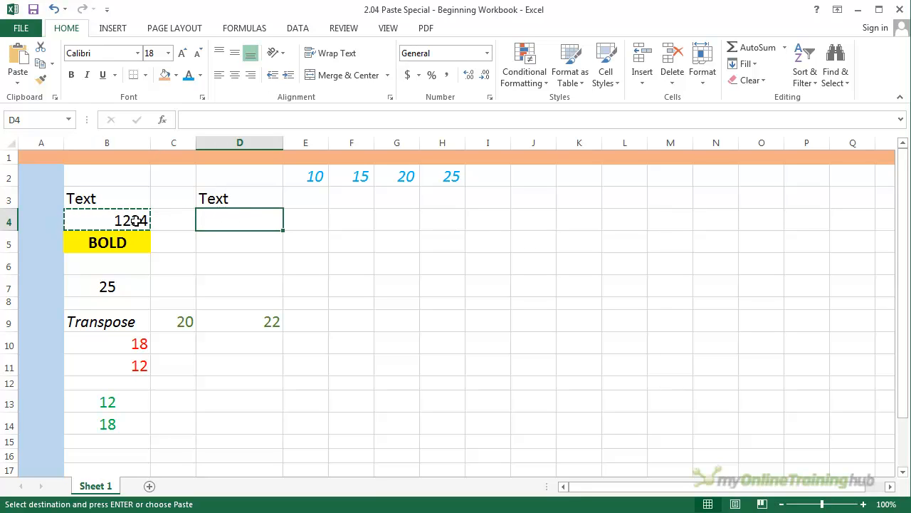
pyautogui.click(18, 81)
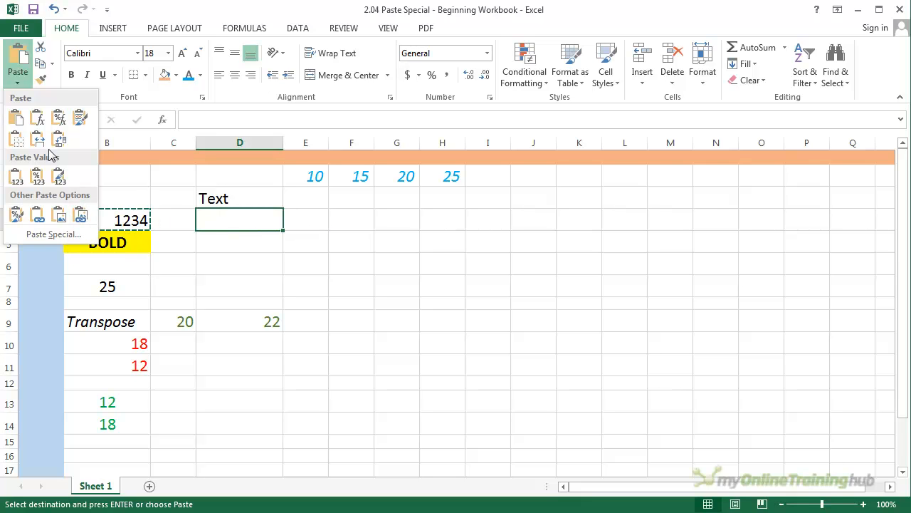
pyautogui.click(17, 118)
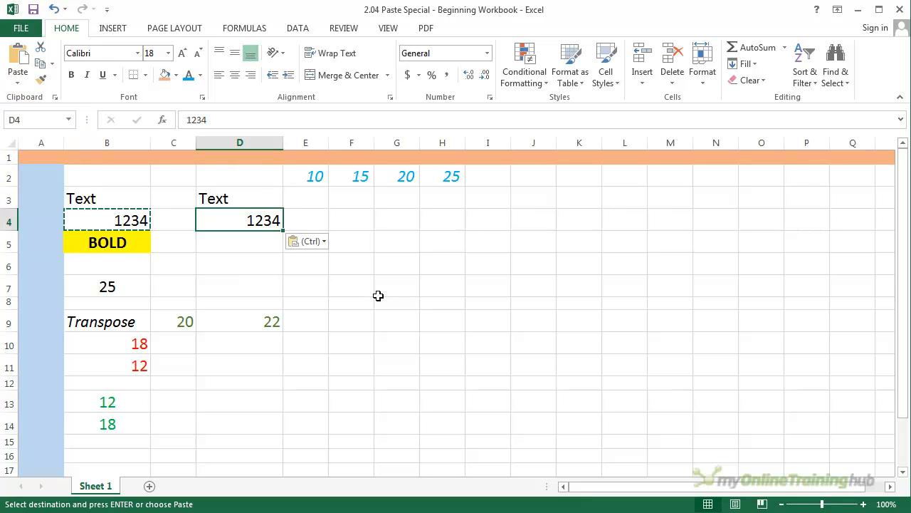
pyautogui.press('Escape')
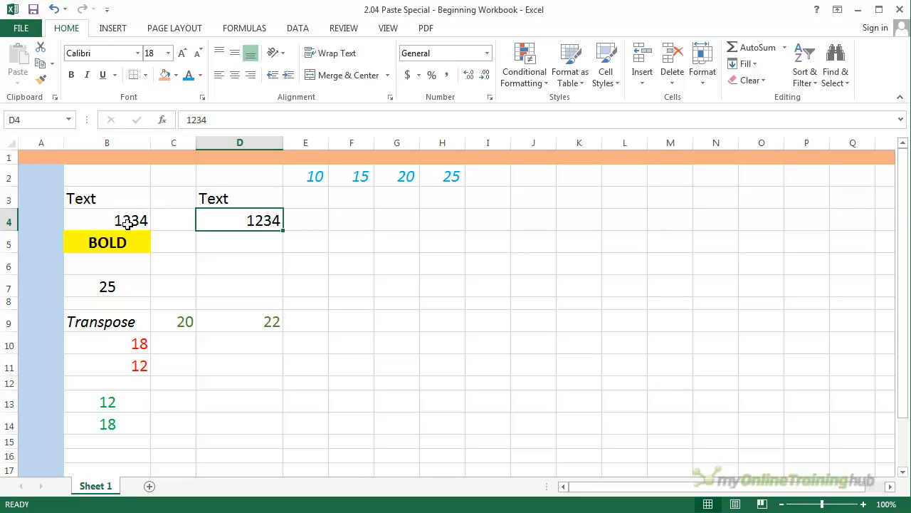
# Apply the standard yellow fill color to the BOLD cell B5.
pyautogui.click(111, 246)
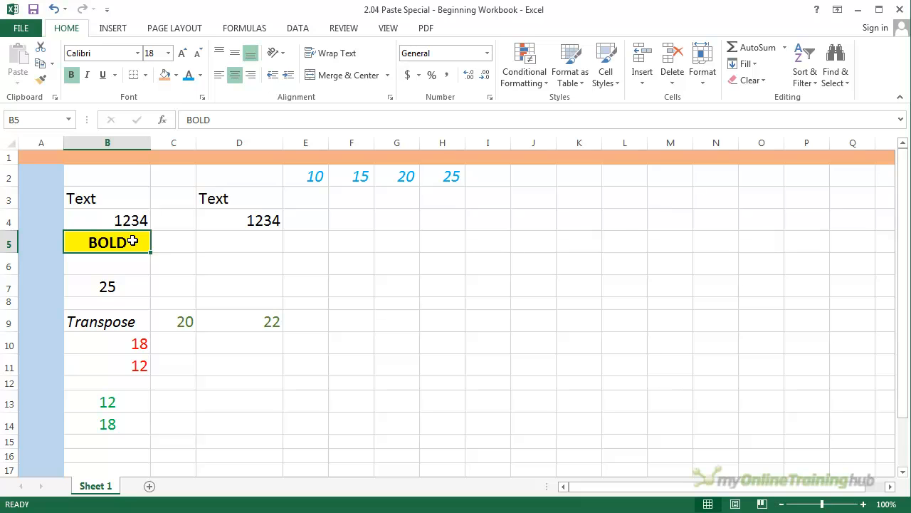
pyautogui.click(176, 75)
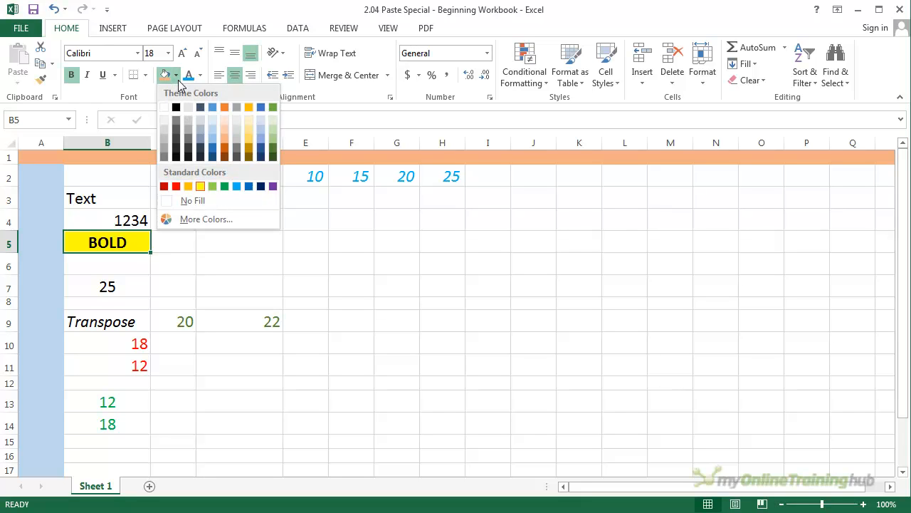
pyautogui.click(200, 187)
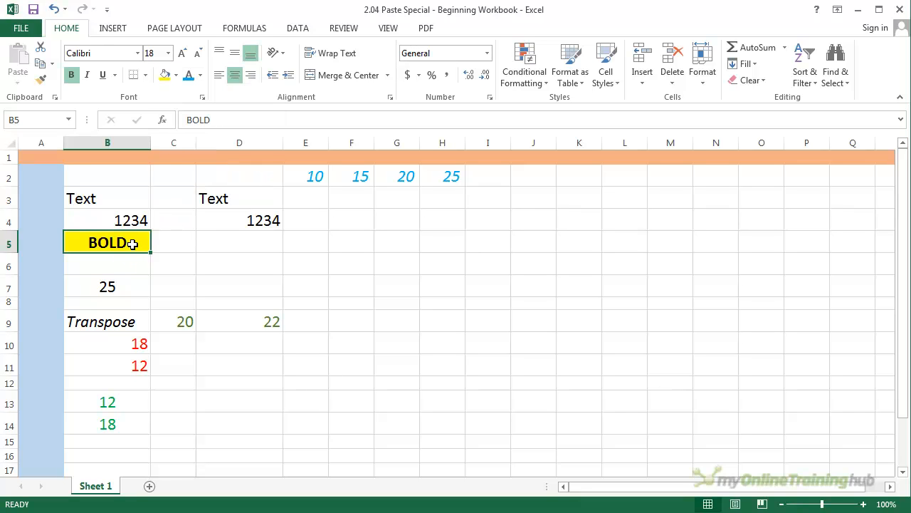
# Copy cell B5 and paste it into D5 with the Keep Source Formatting option.
pyautogui.click(43, 64)
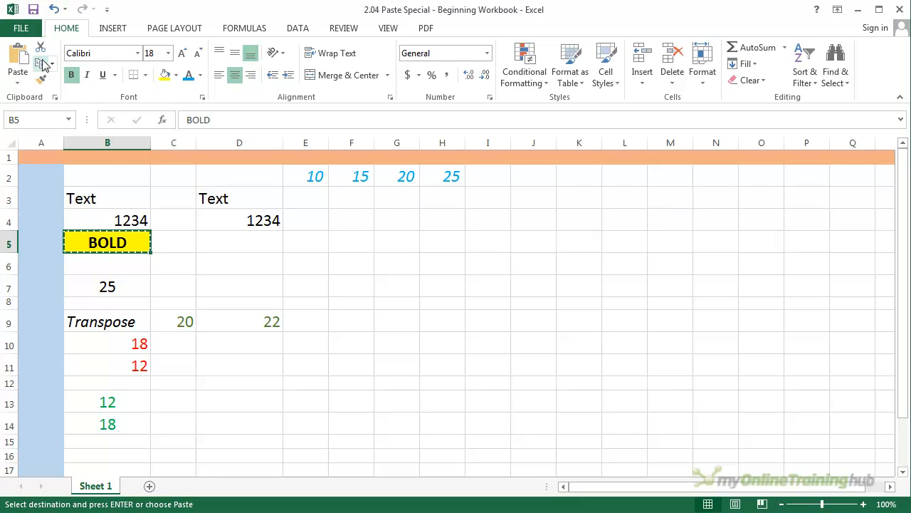
pyautogui.click(230, 247)
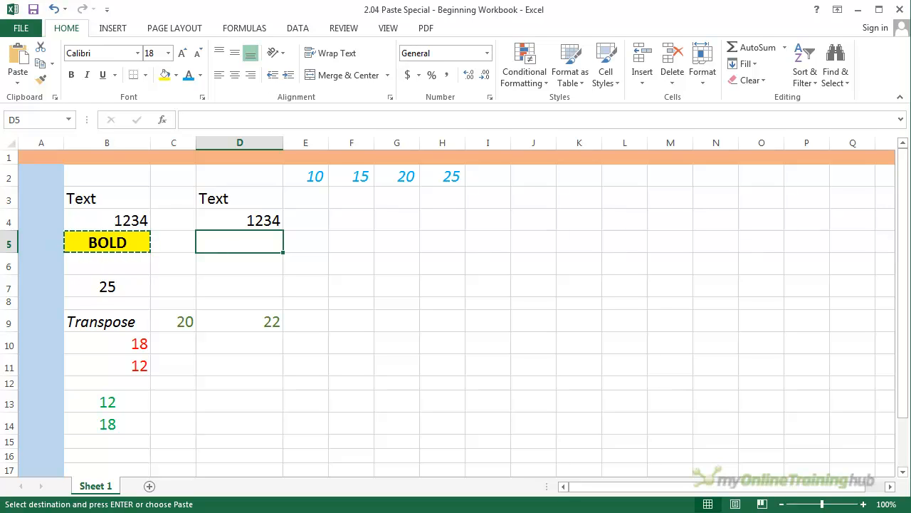
pyautogui.click(18, 84)
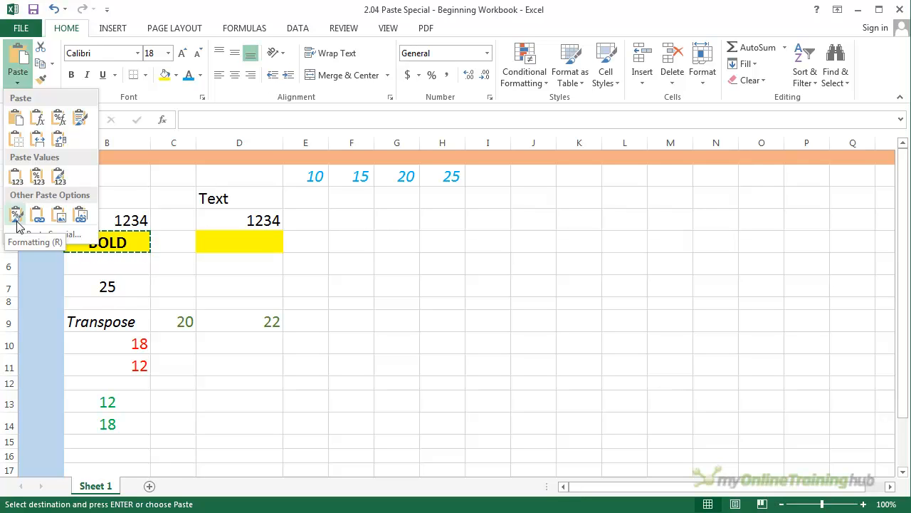
pyautogui.click(79, 122)
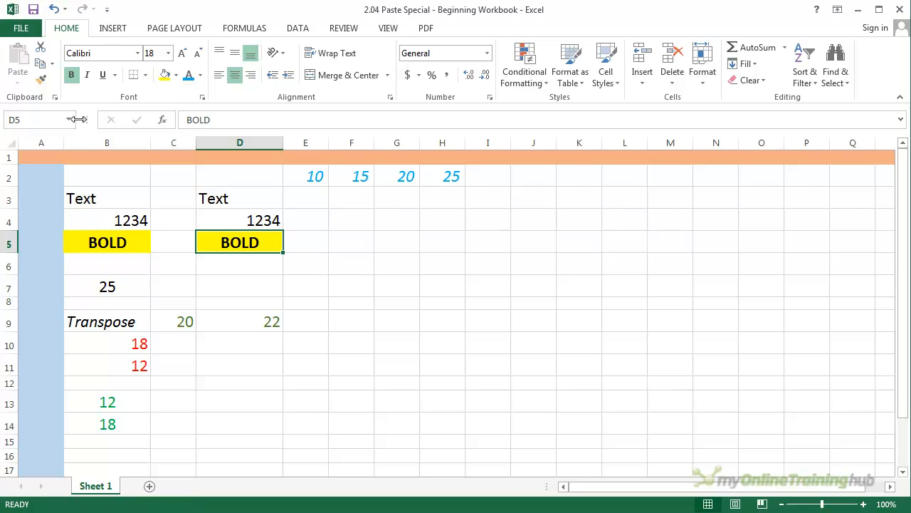
# Examine the formula in B7 and the cells E2 and F2 that it refers to.
pyautogui.click(106, 287)
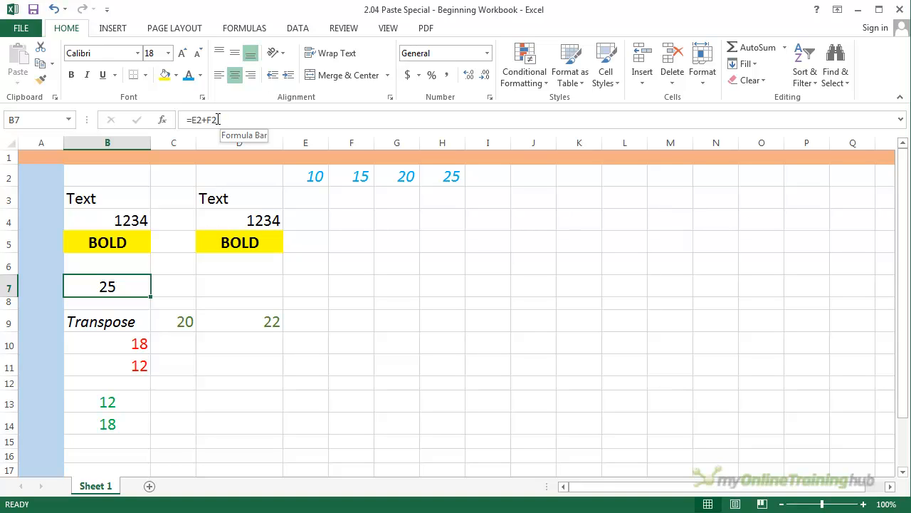
pyautogui.click(306, 143)
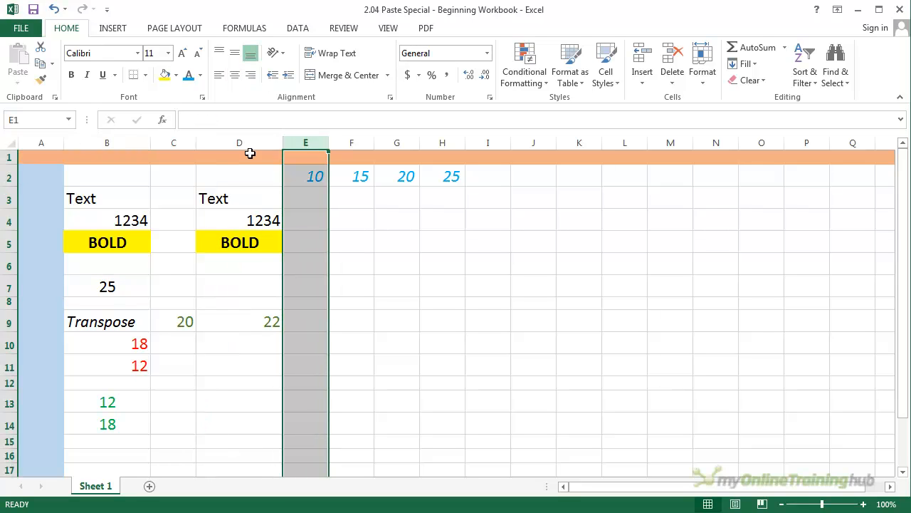
pyautogui.click(8, 177)
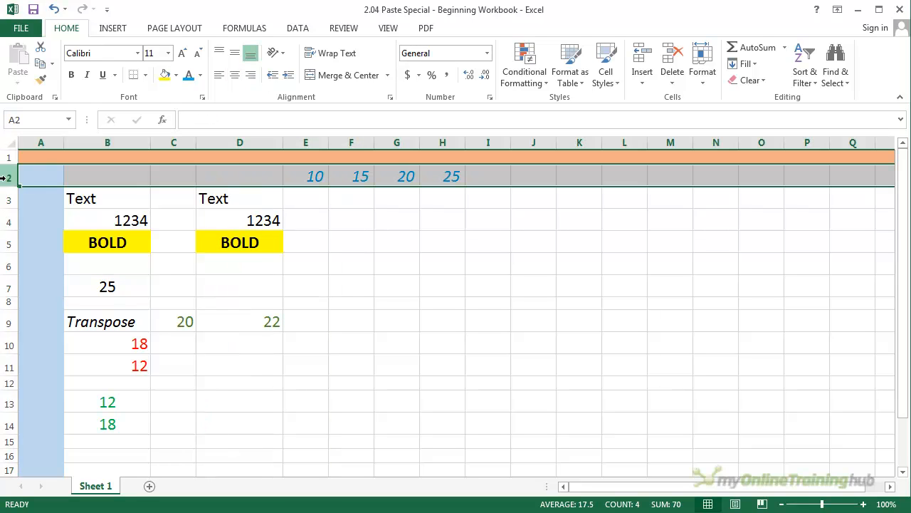
pyautogui.click(315, 179)
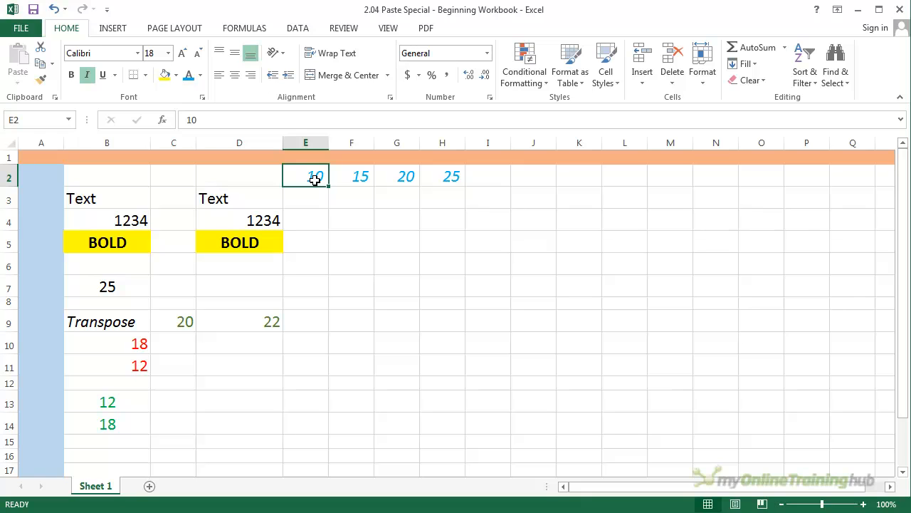
pyautogui.click(359, 177)
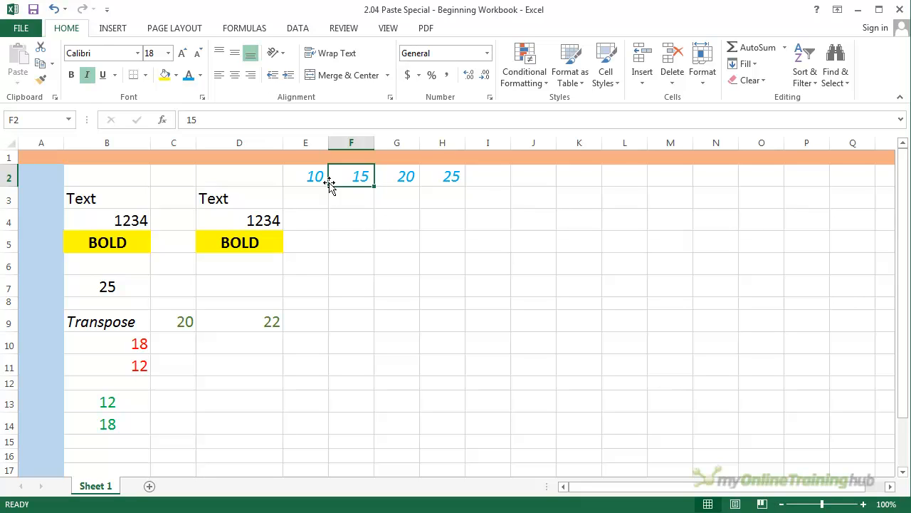
pyautogui.click(116, 290)
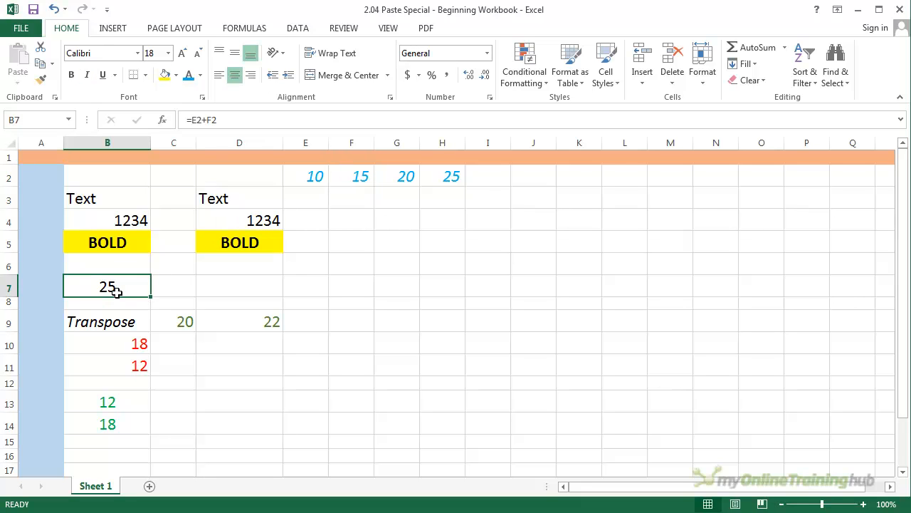
pyautogui.moveTo(309, 173); pyautogui.dragTo(349, 174)
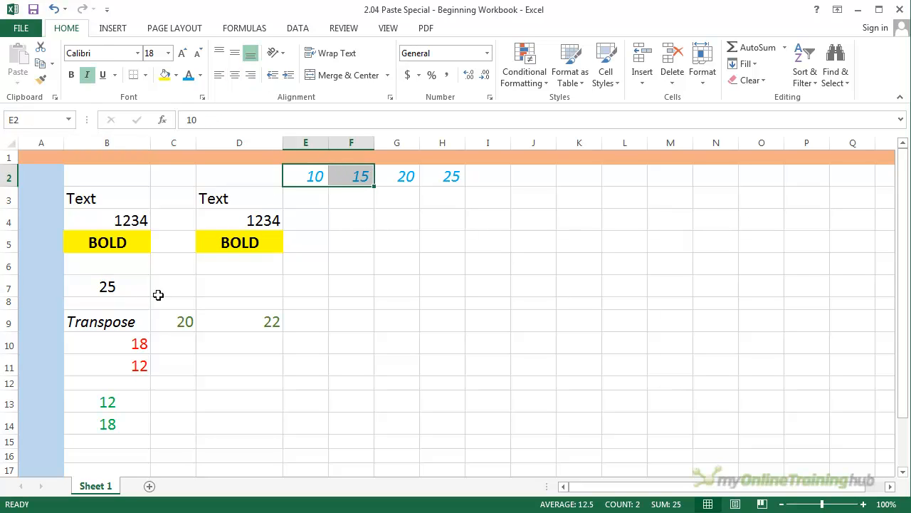
# Try copying the formula cell B7 into D7 with a regular paste, and clear D7 again.
pyautogui.click(124, 292)
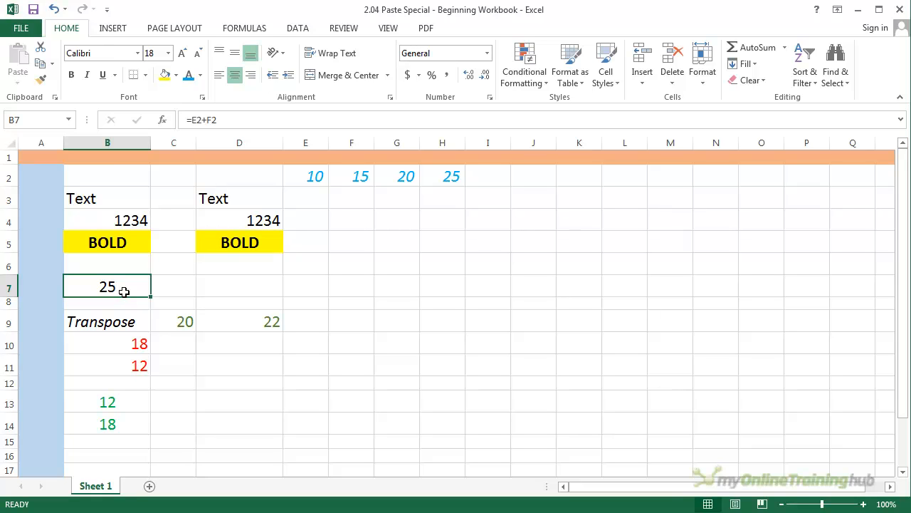
pyautogui.click(41, 65)
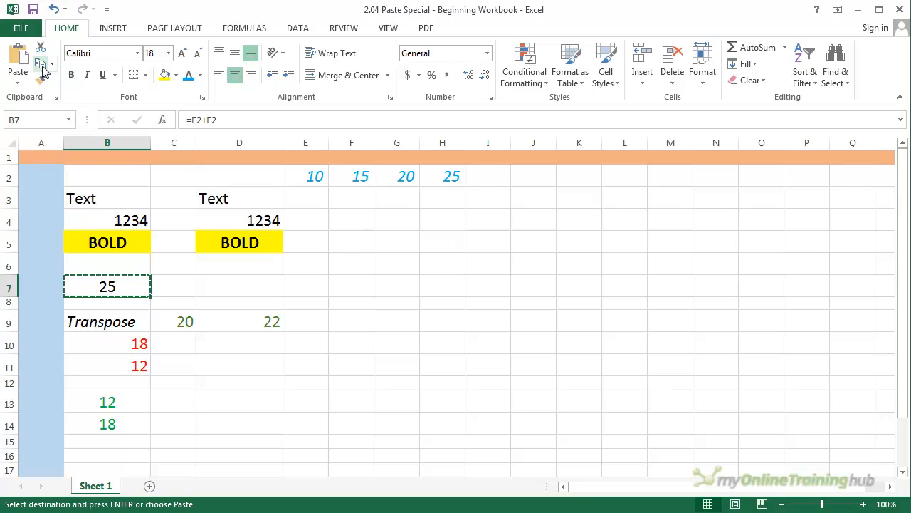
pyautogui.click(256, 286)
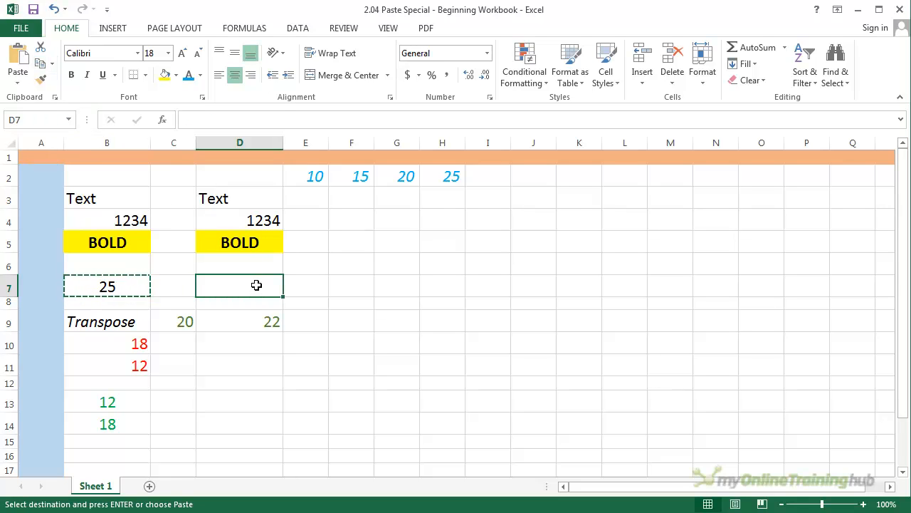
pyautogui.click(17, 84)
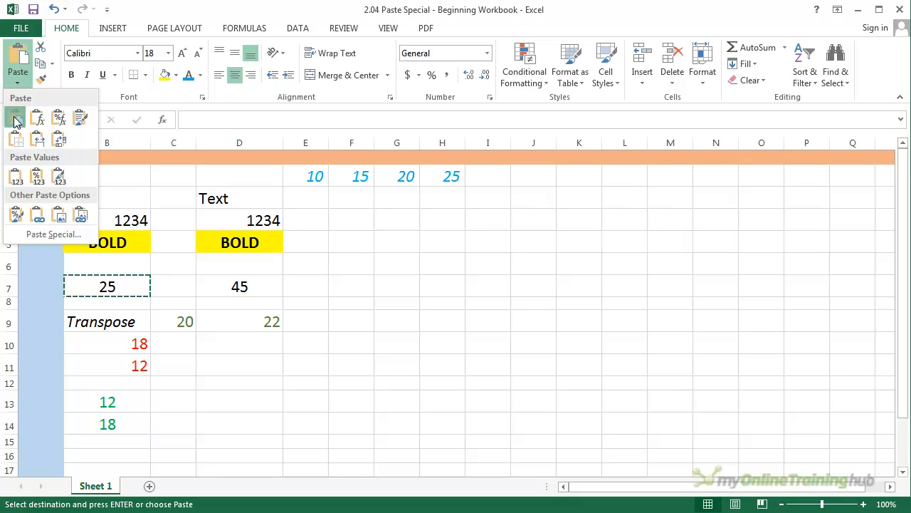
pyautogui.click(16, 120)
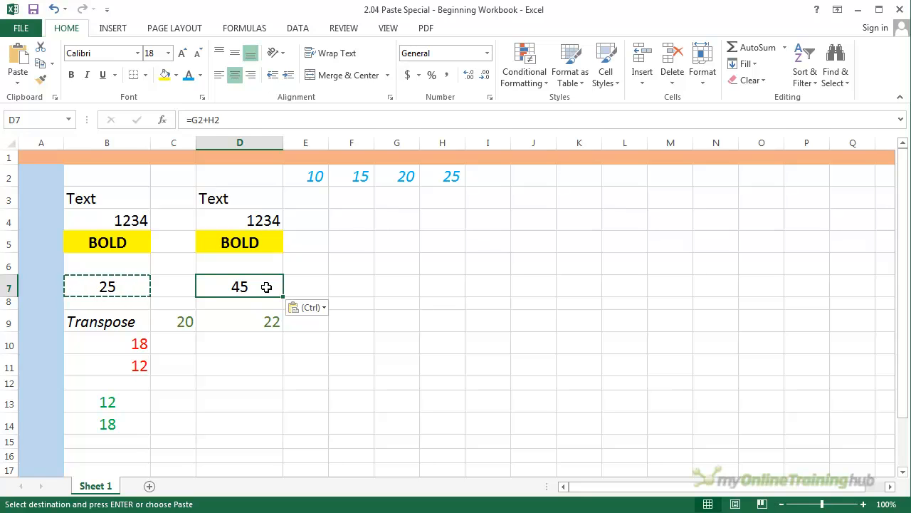
pyautogui.press('Delete')
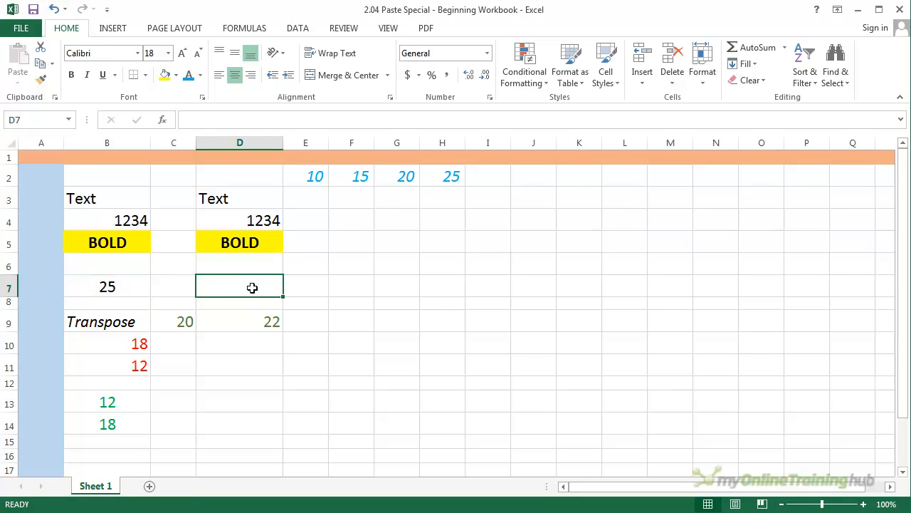
# Copy the formula cell B7 and paste only its value into D7.
pyautogui.click(115, 285)
pyautogui.click(41, 63)
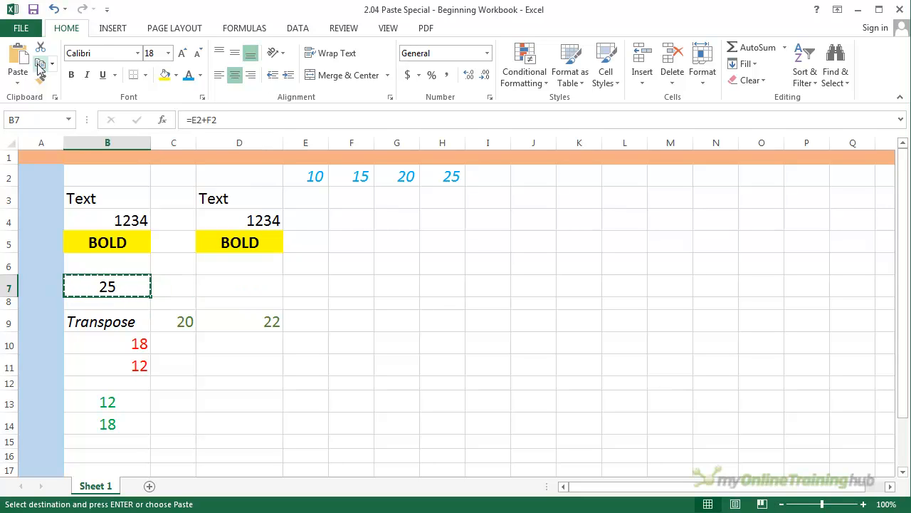
pyautogui.click(229, 287)
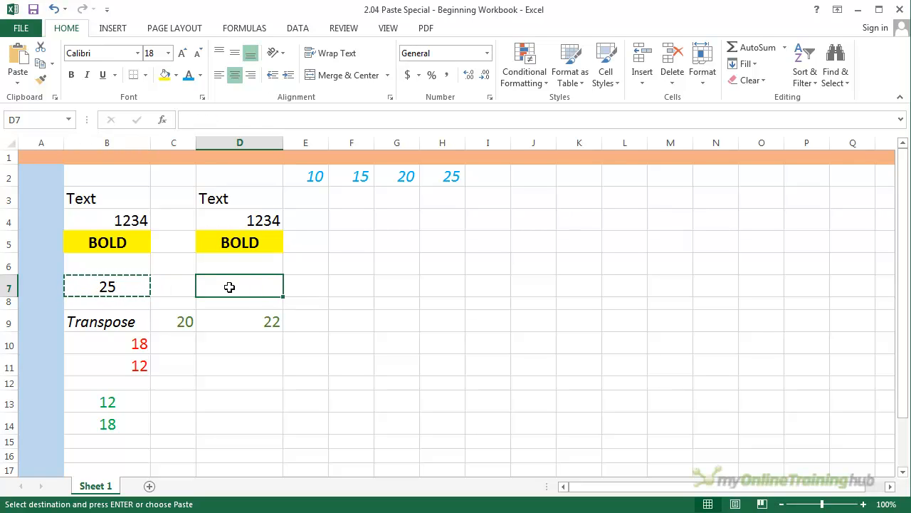
pyautogui.click(18, 83)
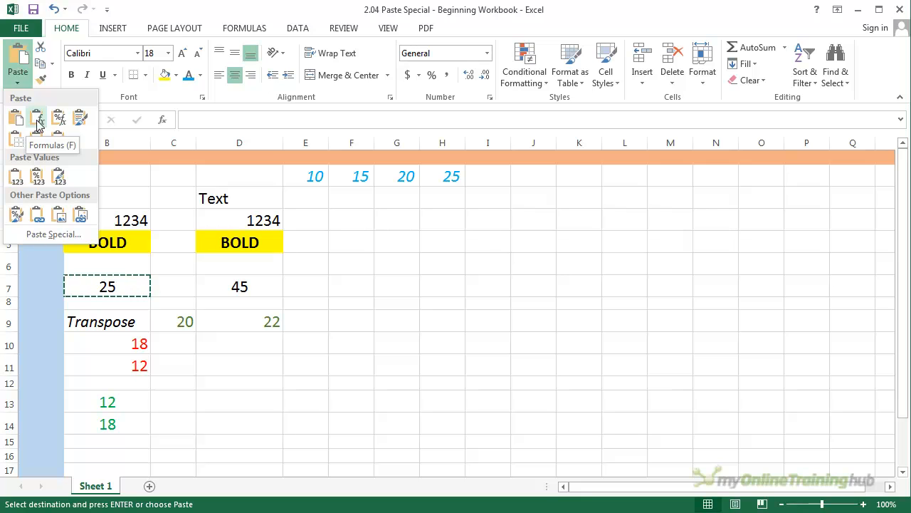
pyautogui.click(22, 178)
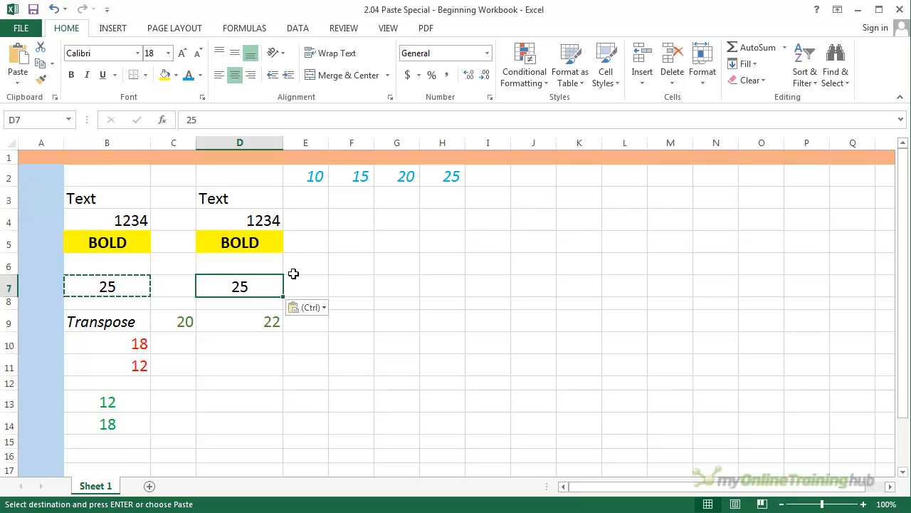
pyautogui.press('Escape')
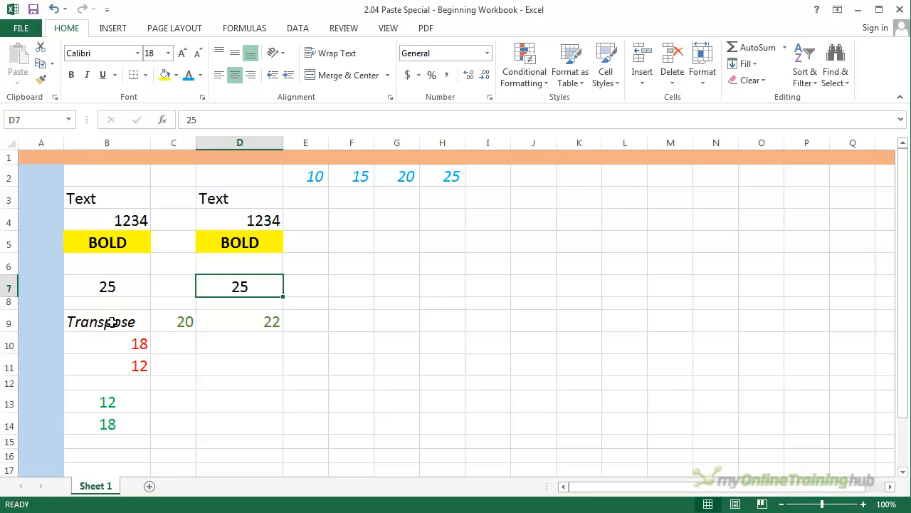
# Examine the Transpose table in B9:D11, checking its row values in C9:D9 and its column values in B10:B11.
pyautogui.moveTo(107, 321); pyautogui.dragTo(246, 371)
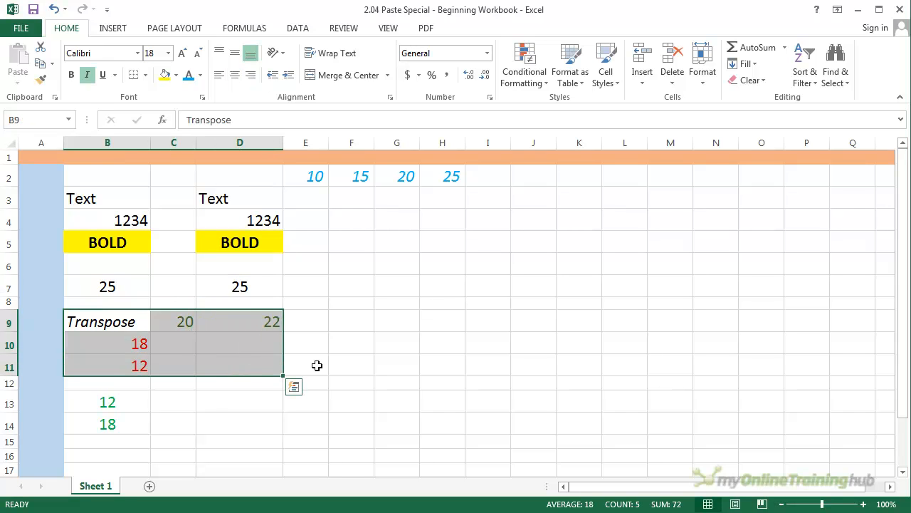
pyautogui.click(317, 366)
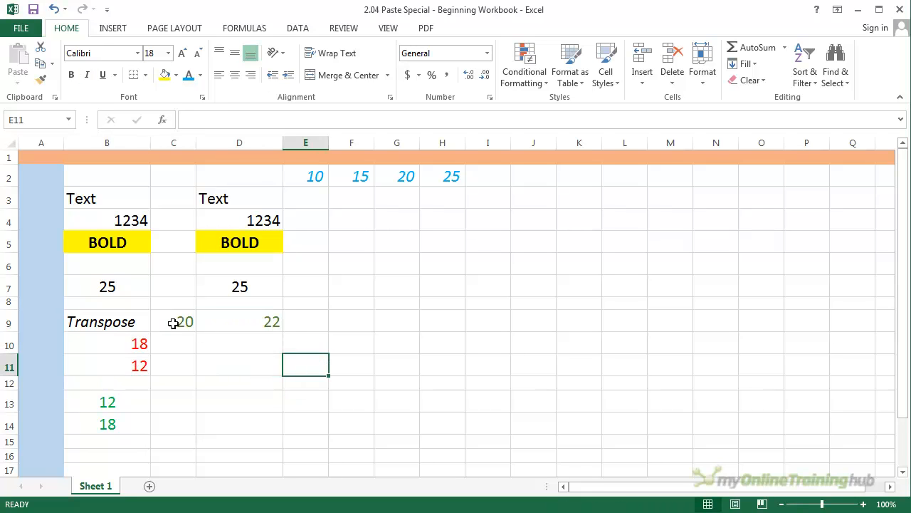
pyautogui.click(173, 323)
pyautogui.click(250, 322)
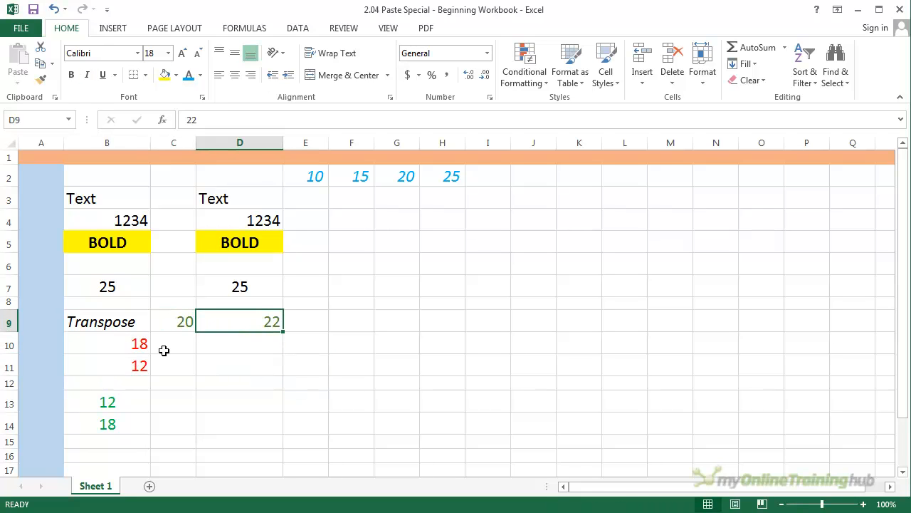
pyautogui.click(133, 349)
pyautogui.click(127, 366)
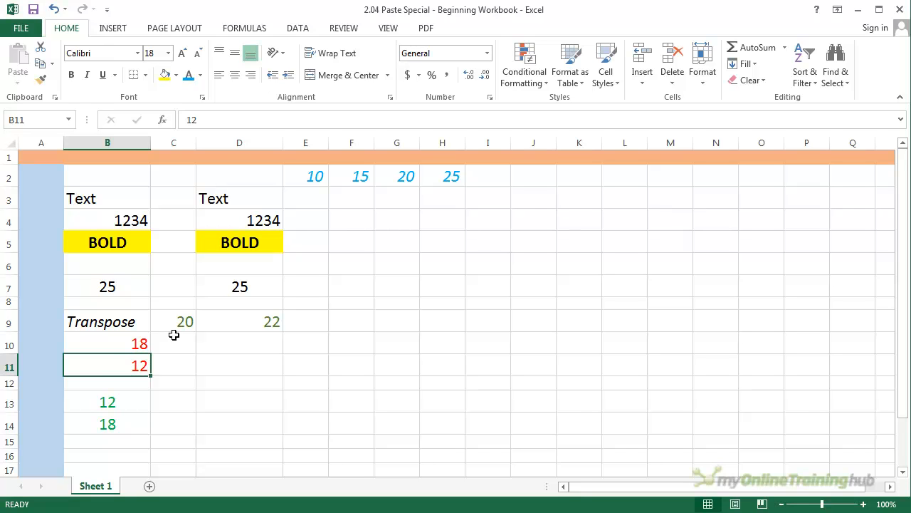
# Copy the range B9:D11, paste it transposed at F9, and widen column F to fit the Transpose label.
pyautogui.moveTo(102, 320); pyautogui.dragTo(243, 366)
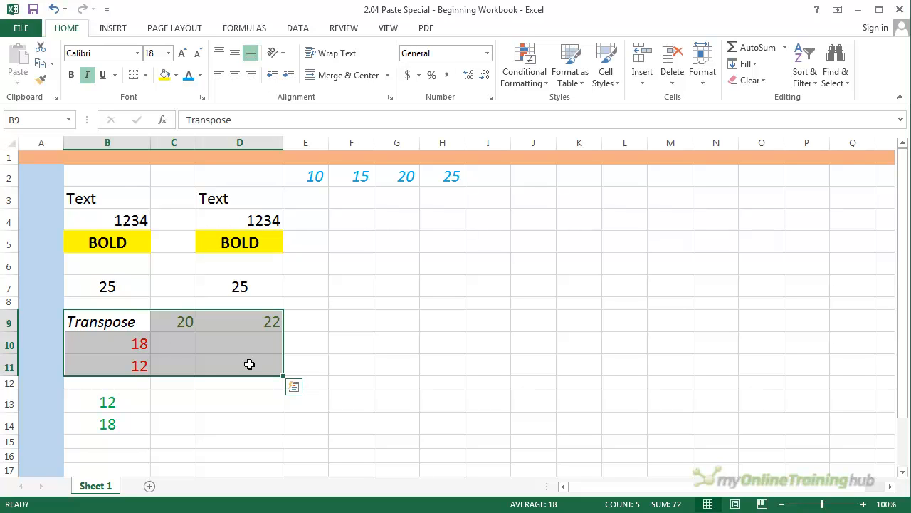
pyautogui.click(41, 67)
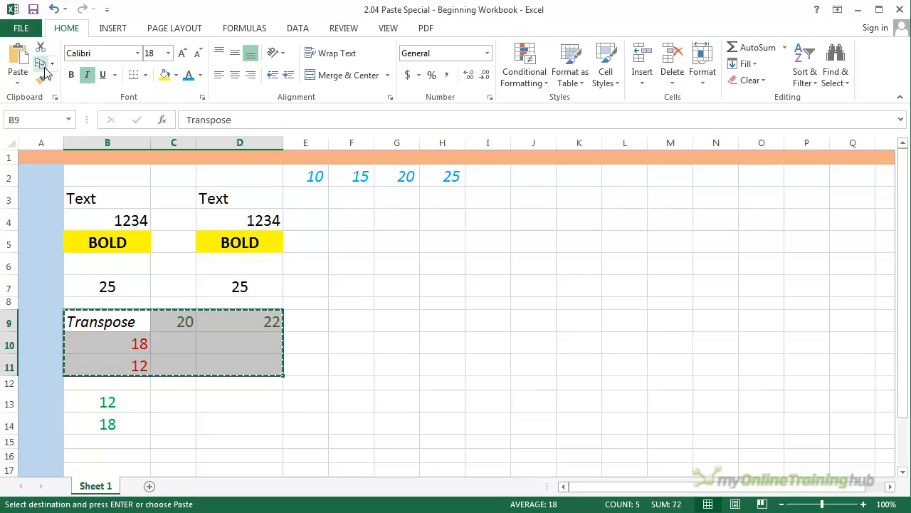
pyautogui.click(359, 325)
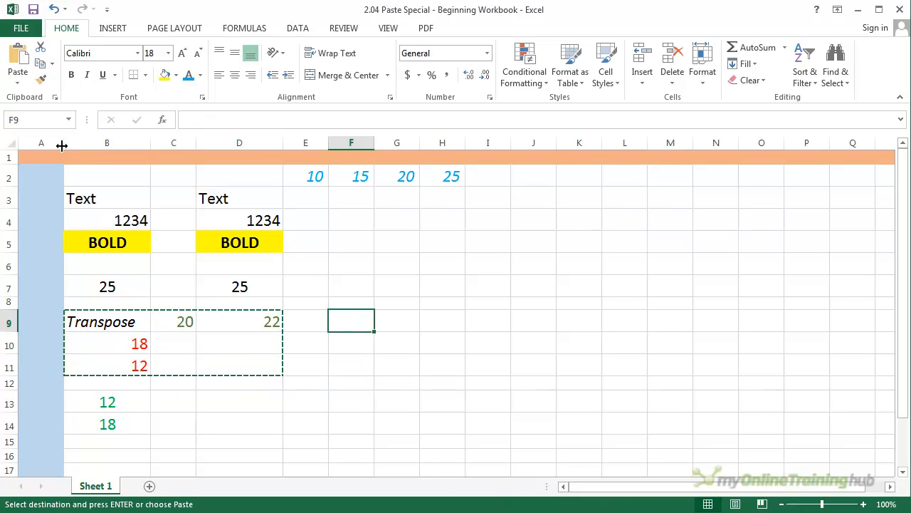
pyautogui.click(18, 84)
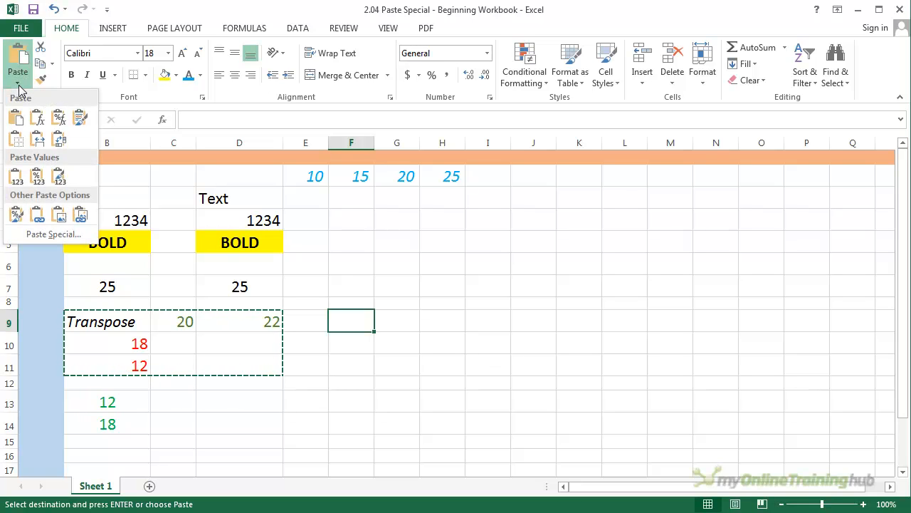
pyautogui.click(62, 145)
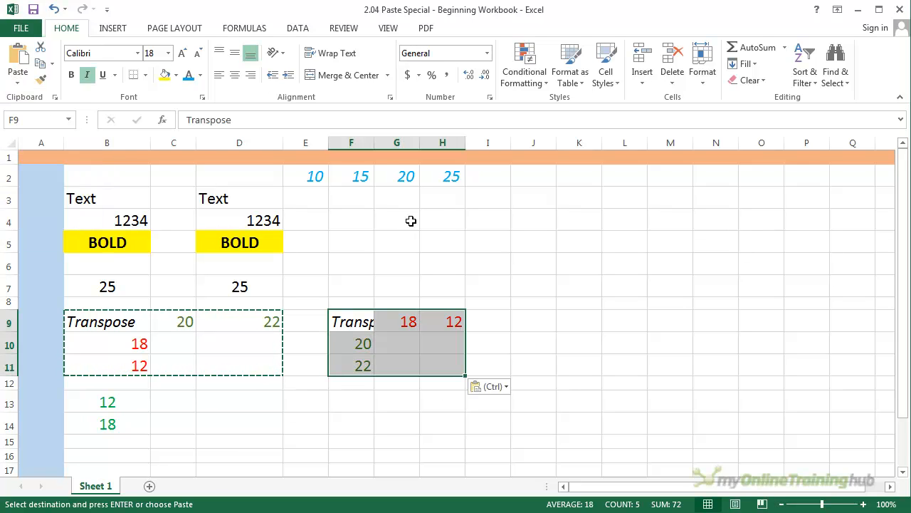
pyautogui.moveTo(374, 143); pyautogui.dragTo(411, 146)
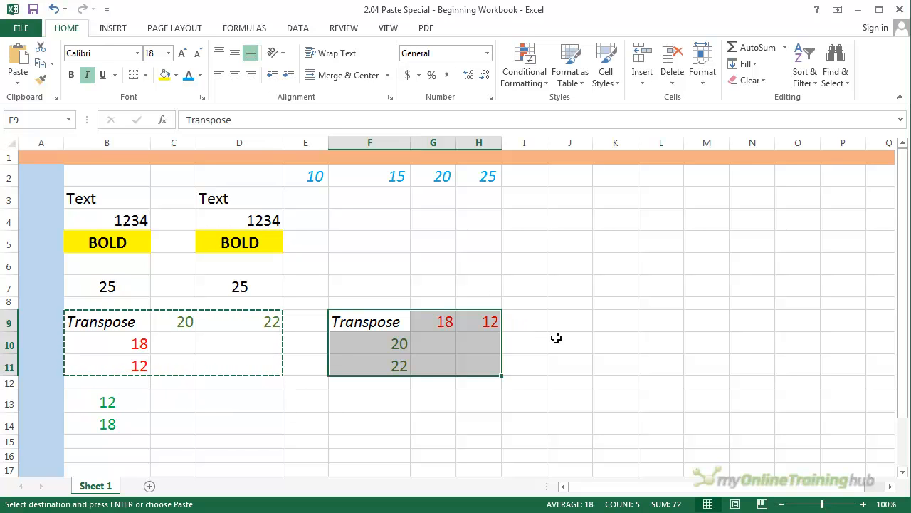
pyautogui.press('Escape')
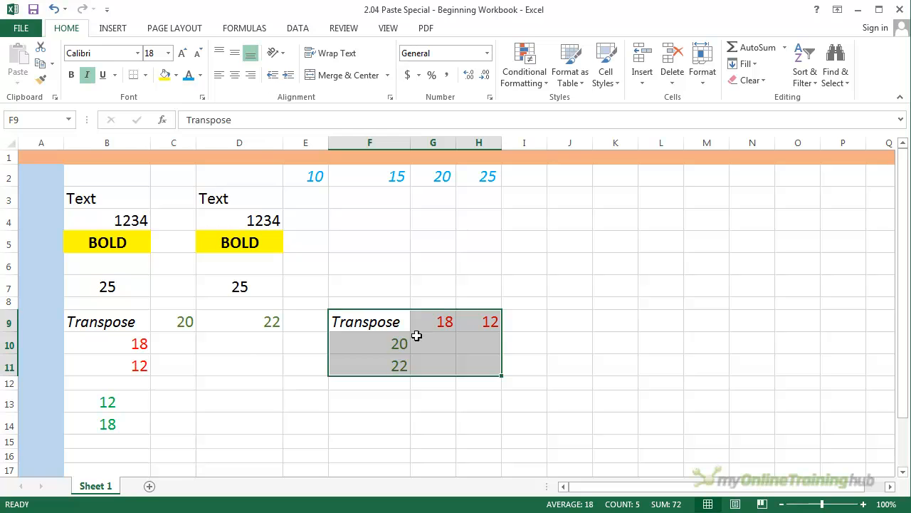
# Compare the row and column values of the transposed copy at F9 with those of the original table at B9.
pyautogui.moveTo(430, 321); pyautogui.dragTo(482, 322)
pyautogui.moveTo(169, 319); pyautogui.dragTo(264, 320)
pyautogui.moveTo(378, 345); pyautogui.dragTo(382, 372)
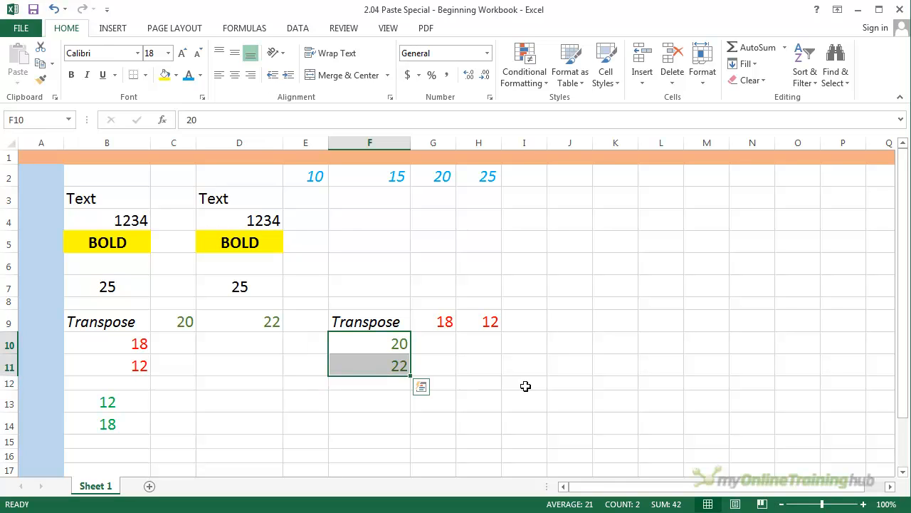
pyautogui.moveTo(175, 320); pyautogui.dragTo(261, 326)
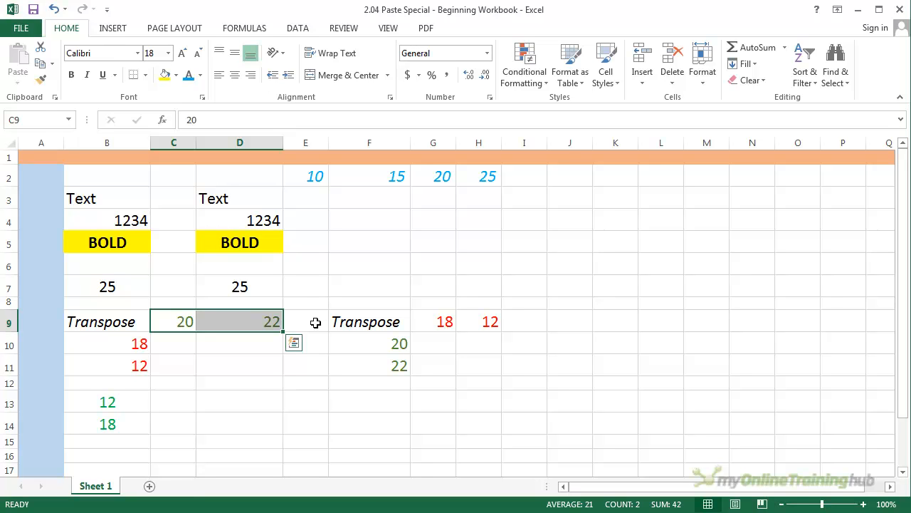
pyautogui.click(105, 324)
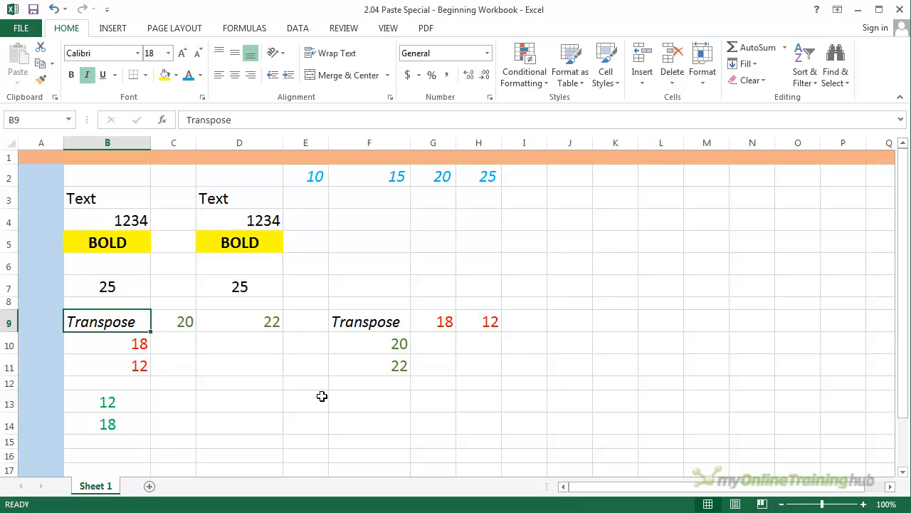
pyautogui.click(255, 396)
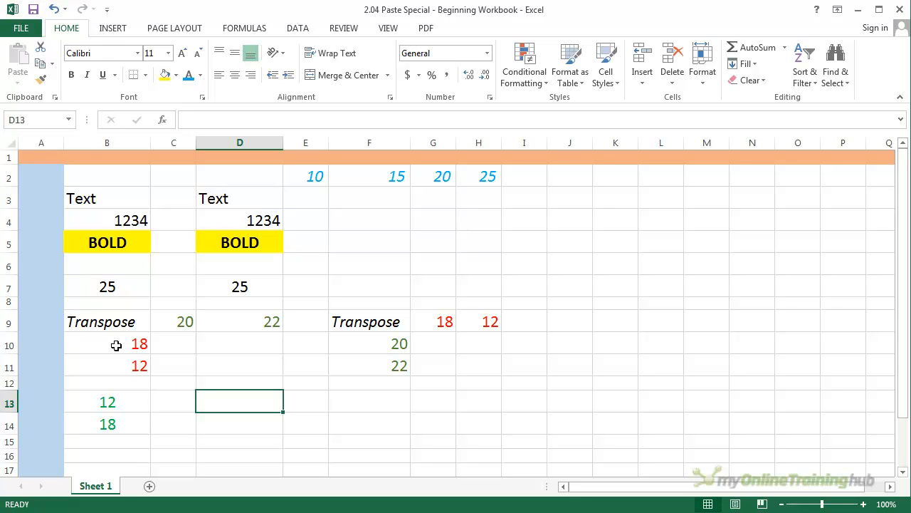
# Copy B10:B11 and add the values onto B13:B14 with the Paste Special Add operation, undoing and redoing the paste for comparison.
pyautogui.moveTo(116, 345); pyautogui.dragTo(118, 367)
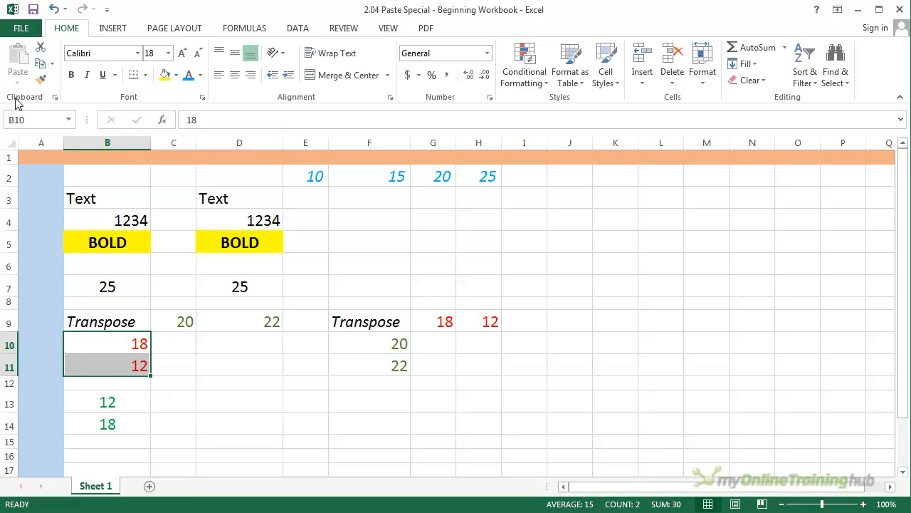
pyautogui.click(41, 64)
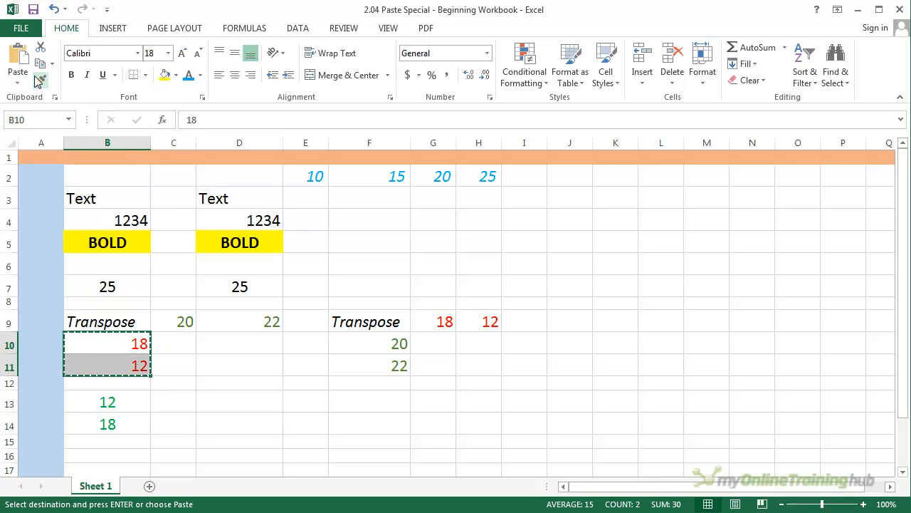
pyautogui.moveTo(127, 406); pyautogui.dragTo(126, 425)
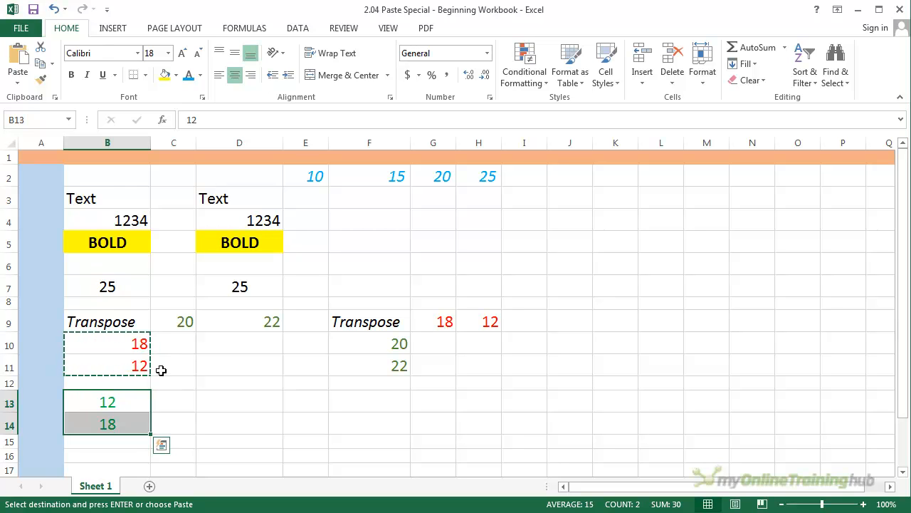
pyautogui.click(19, 86)
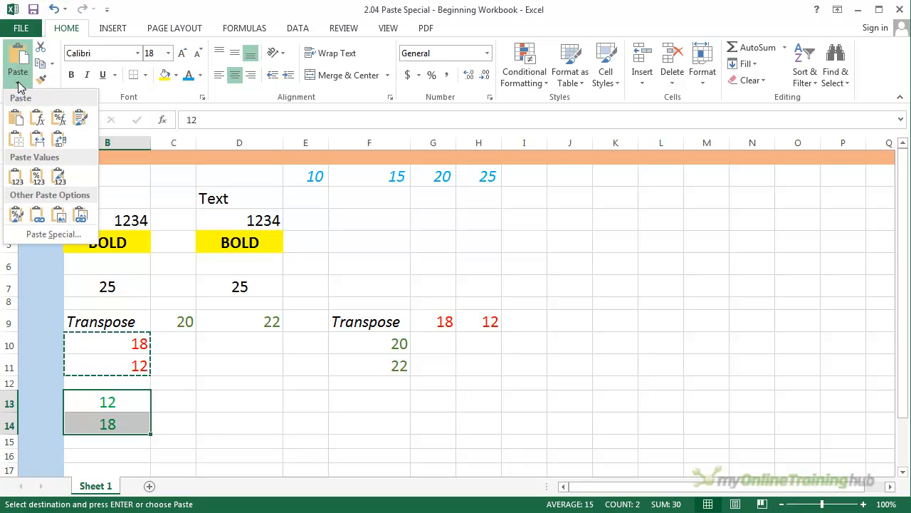
pyautogui.click(64, 237)
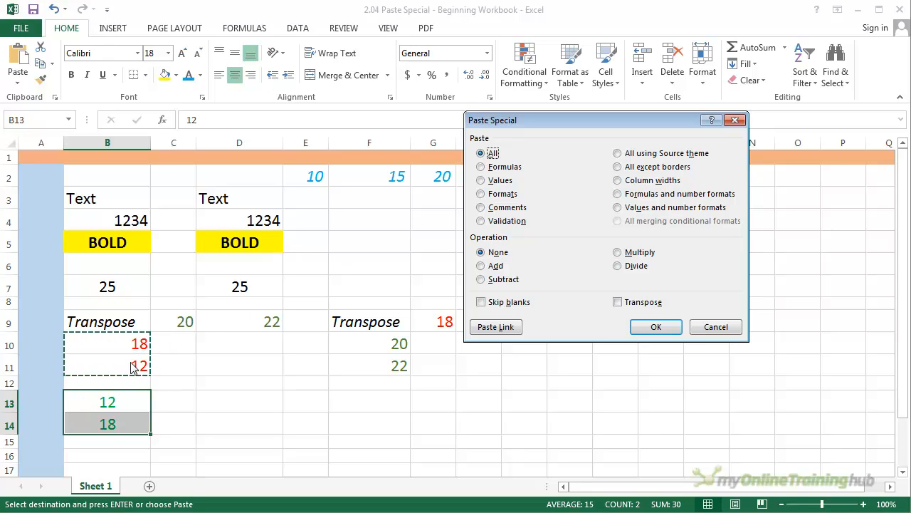
pyautogui.click(482, 267)
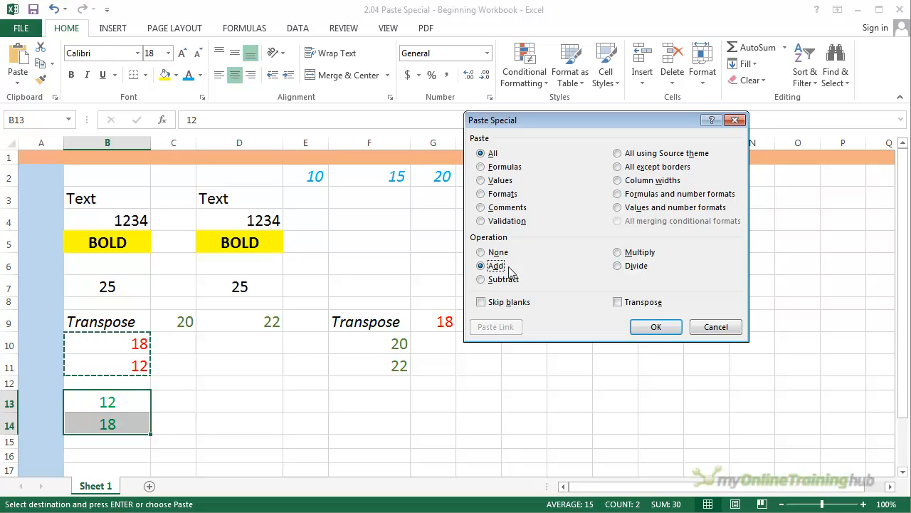
pyautogui.click(653, 327)
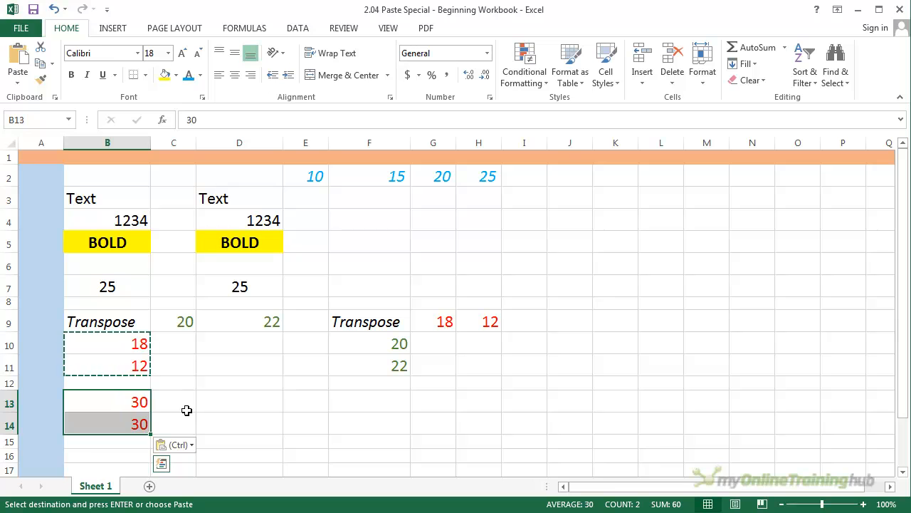
pyautogui.press('Escape')
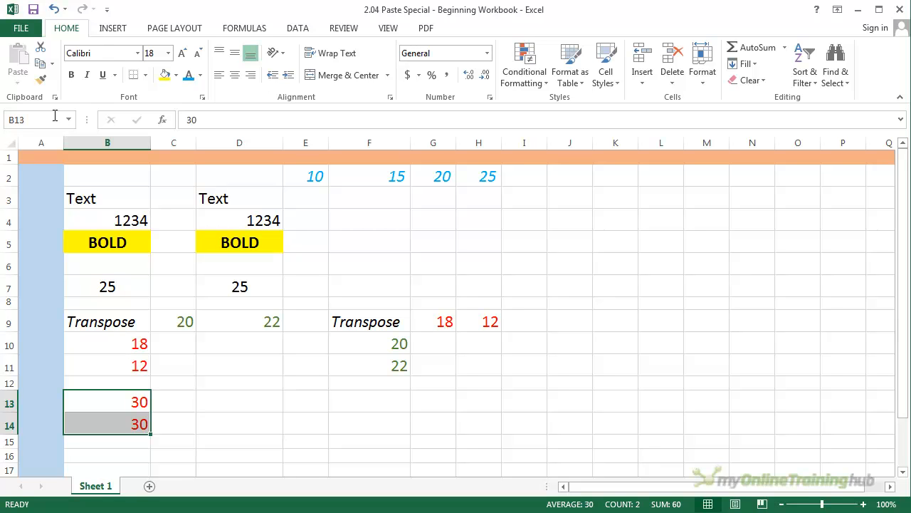
pyautogui.click(53, 10)
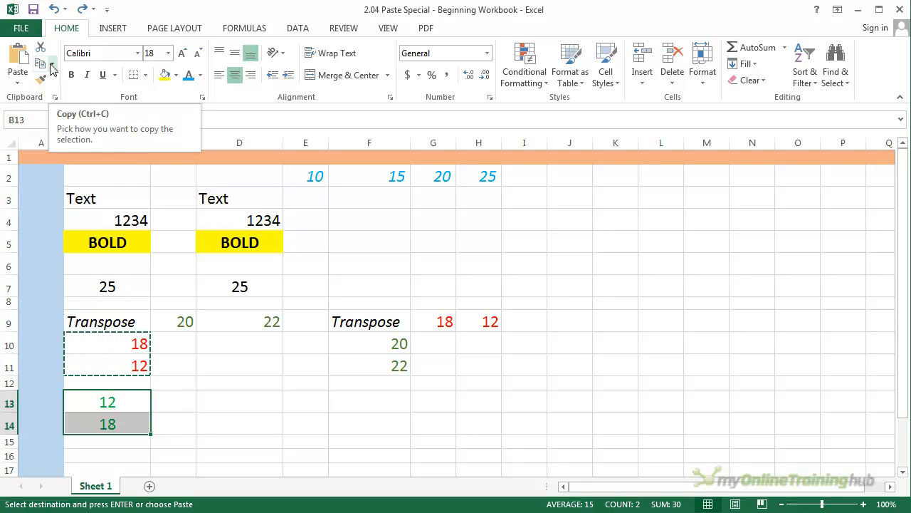
pyautogui.click(83, 13)
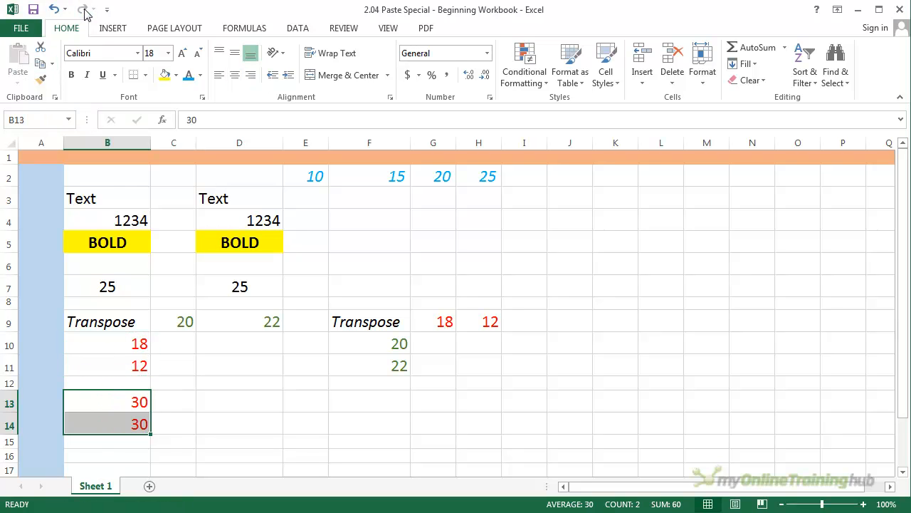